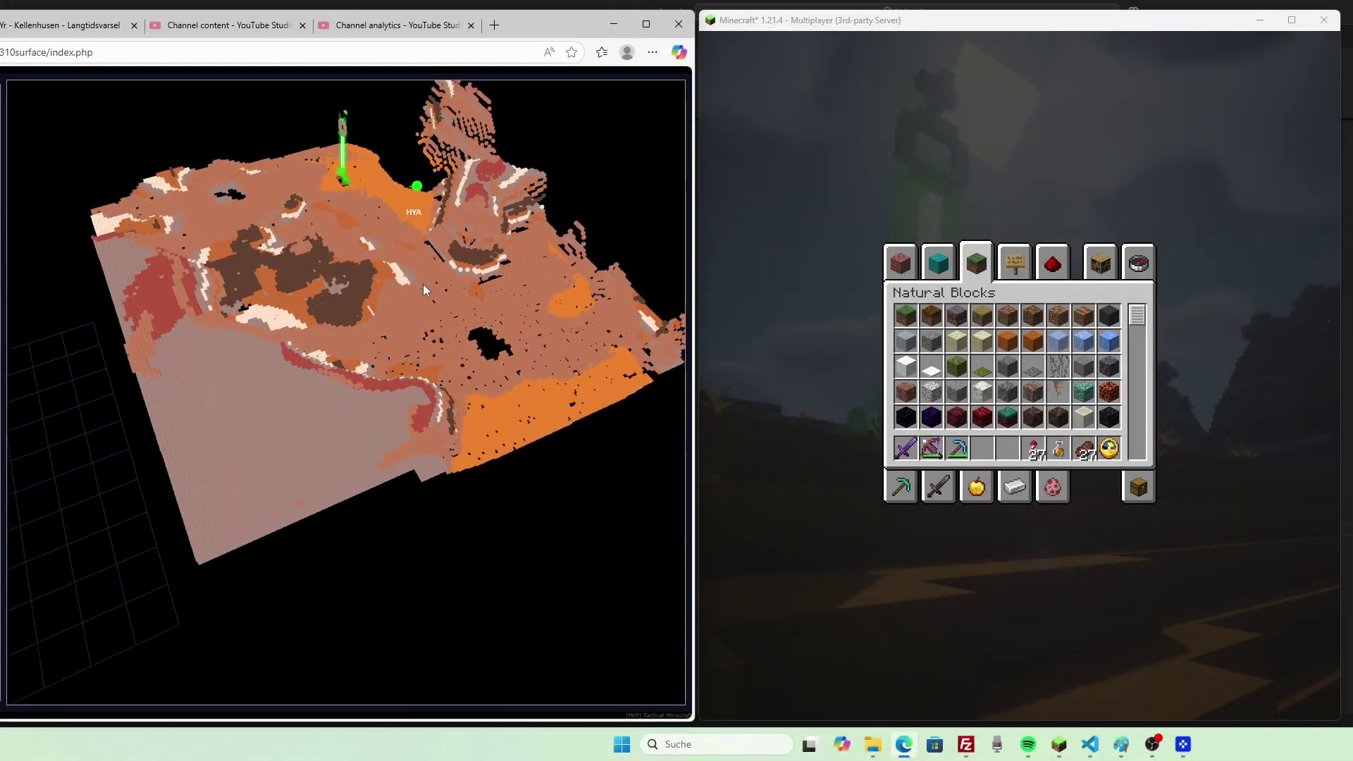
pyautogui.scroll(5, 281, 256)
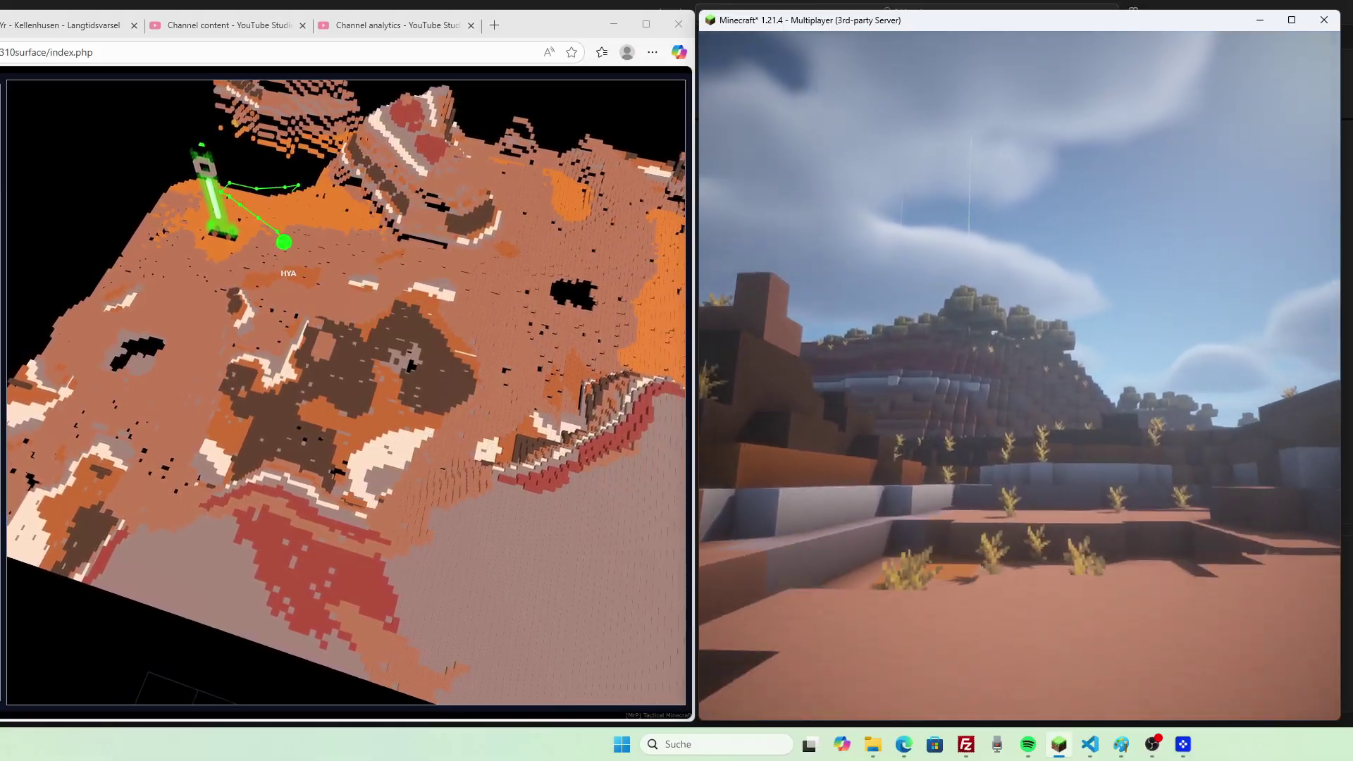
# Open the creative inventory and tilt the terrain map to a lower, oblique angle.
pyautogui.press('e')
pyautogui.moveTo(357, 375); pyautogui.dragTo(474, 325)
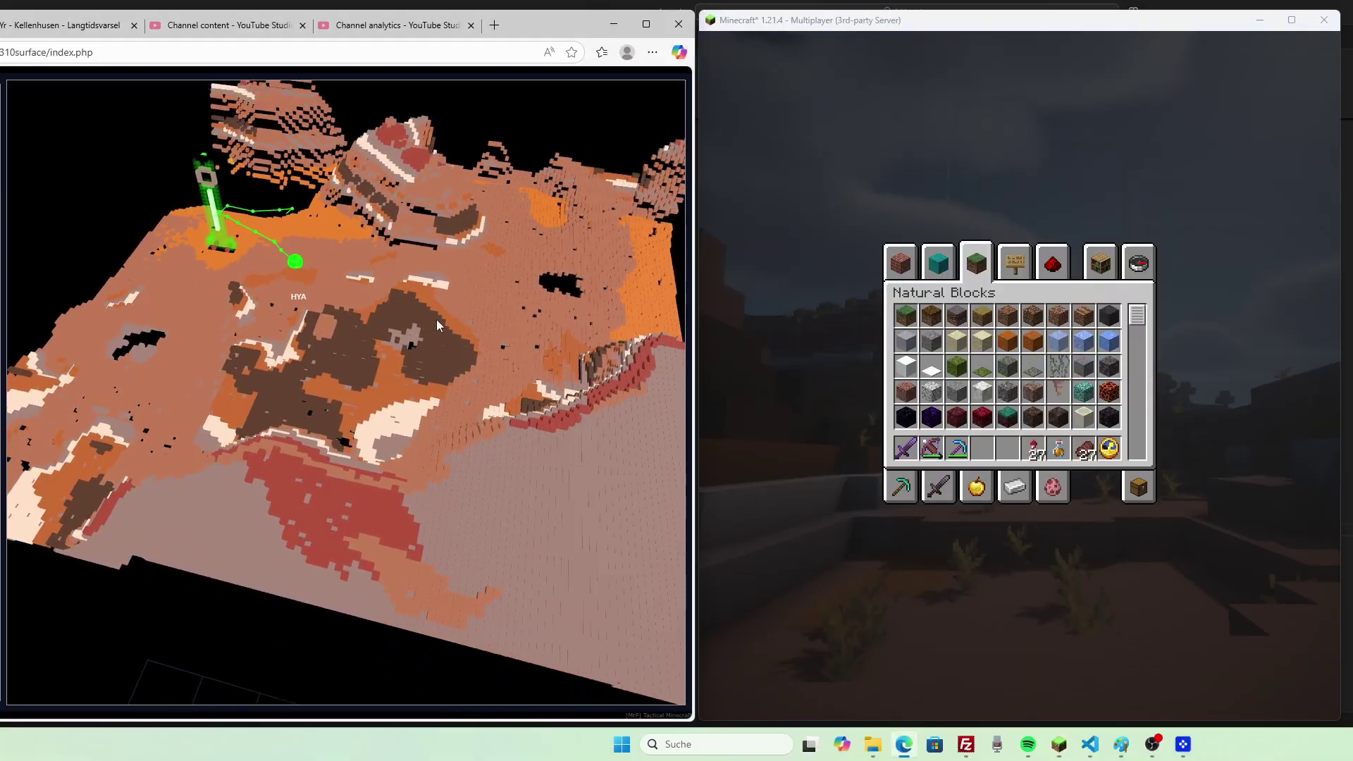
pyautogui.moveTo(474, 325)
pyautogui.mouseDown()
pyautogui.moveTo(451, 291)
pyautogui.moveTo(472, 325)
pyautogui.moveTo(546, 349)
pyautogui.moveTo(532, 287)
pyautogui.mouseUp()
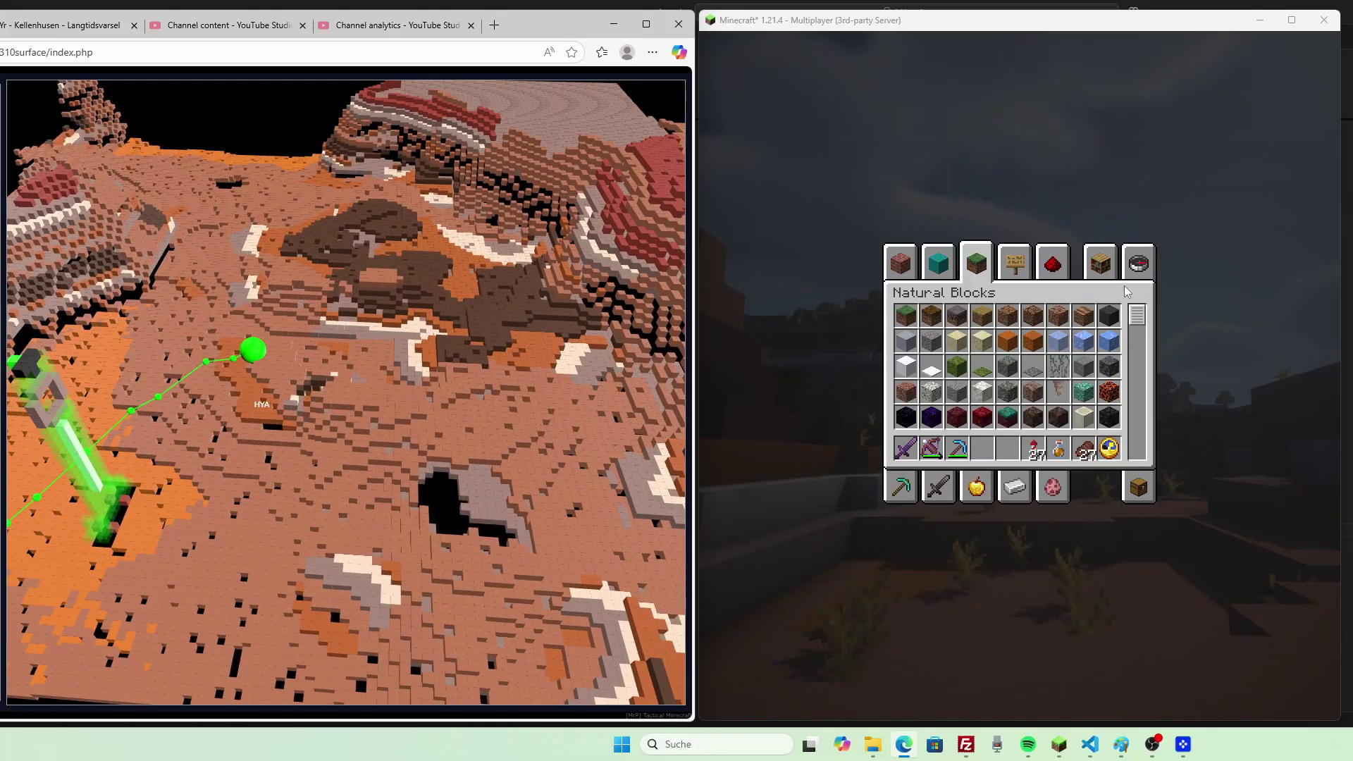
# Walk over the terracotta steps into the badlands valley, then rotate the map to a new angle.
pyautogui.click(1015, 592)
pyautogui.press('e')
pyautogui.press('w')
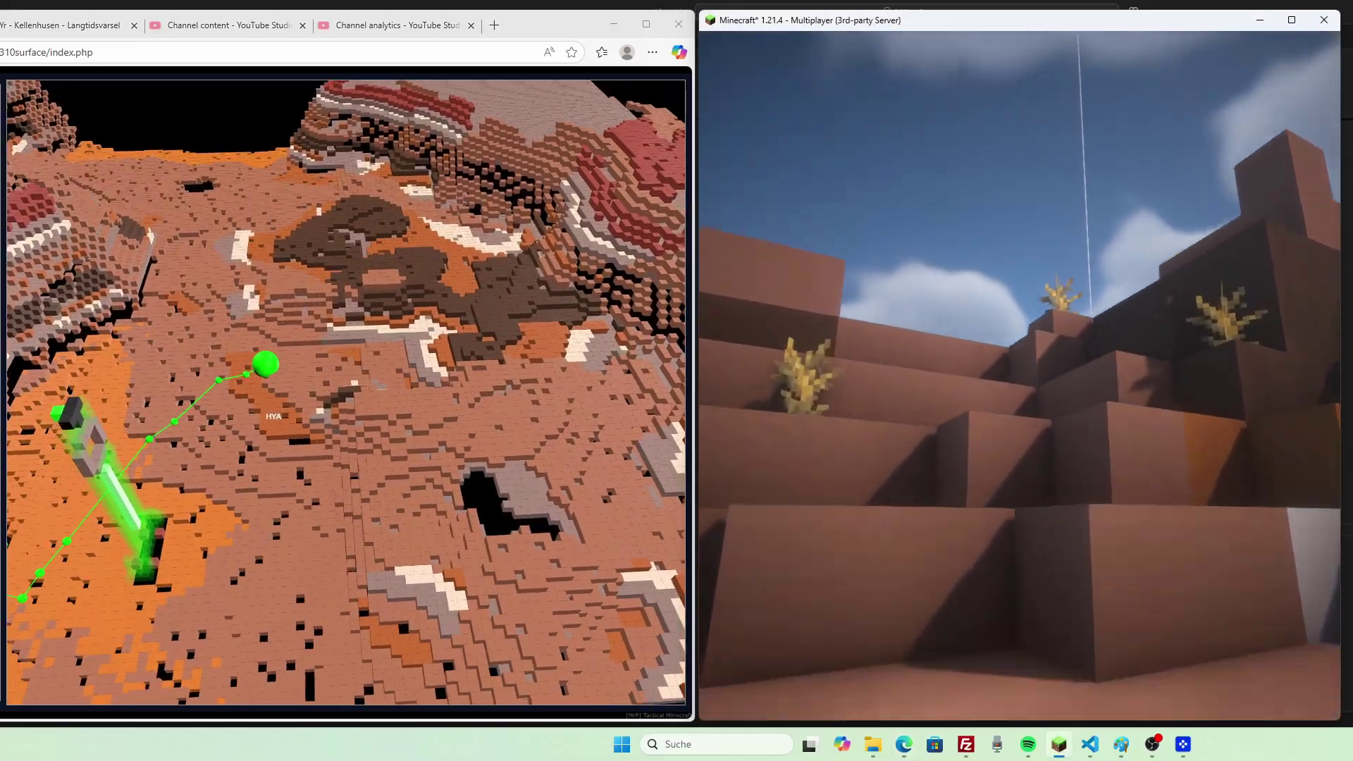
pyautogui.press('w')
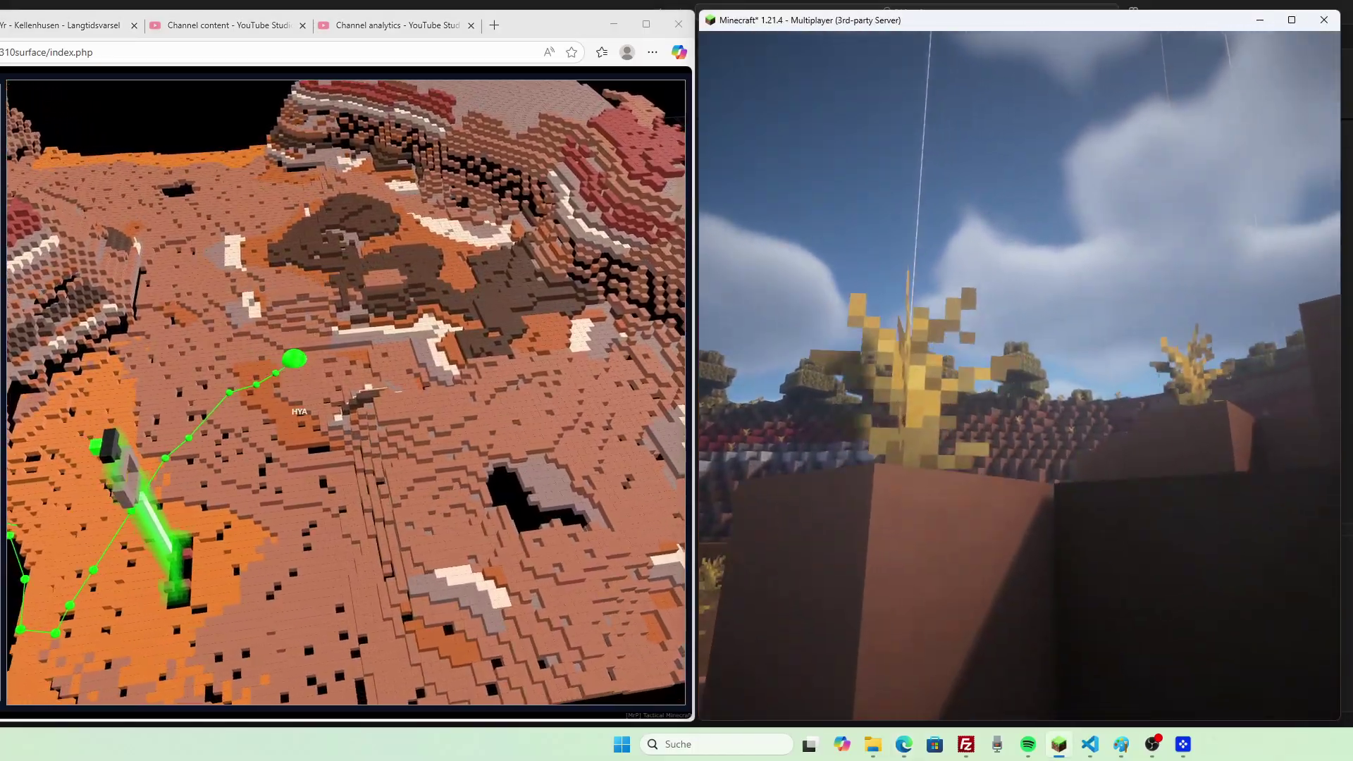
pyautogui.press('w')
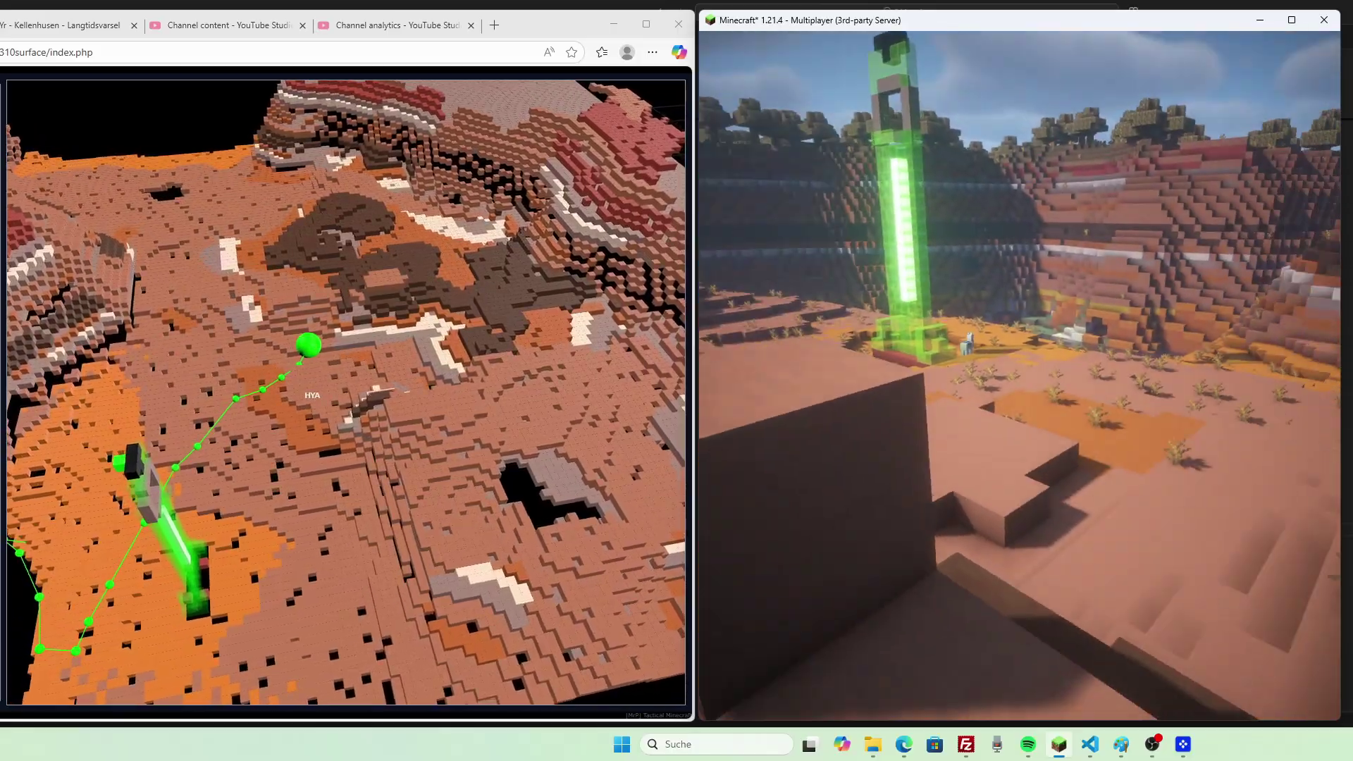
pyautogui.press('w')
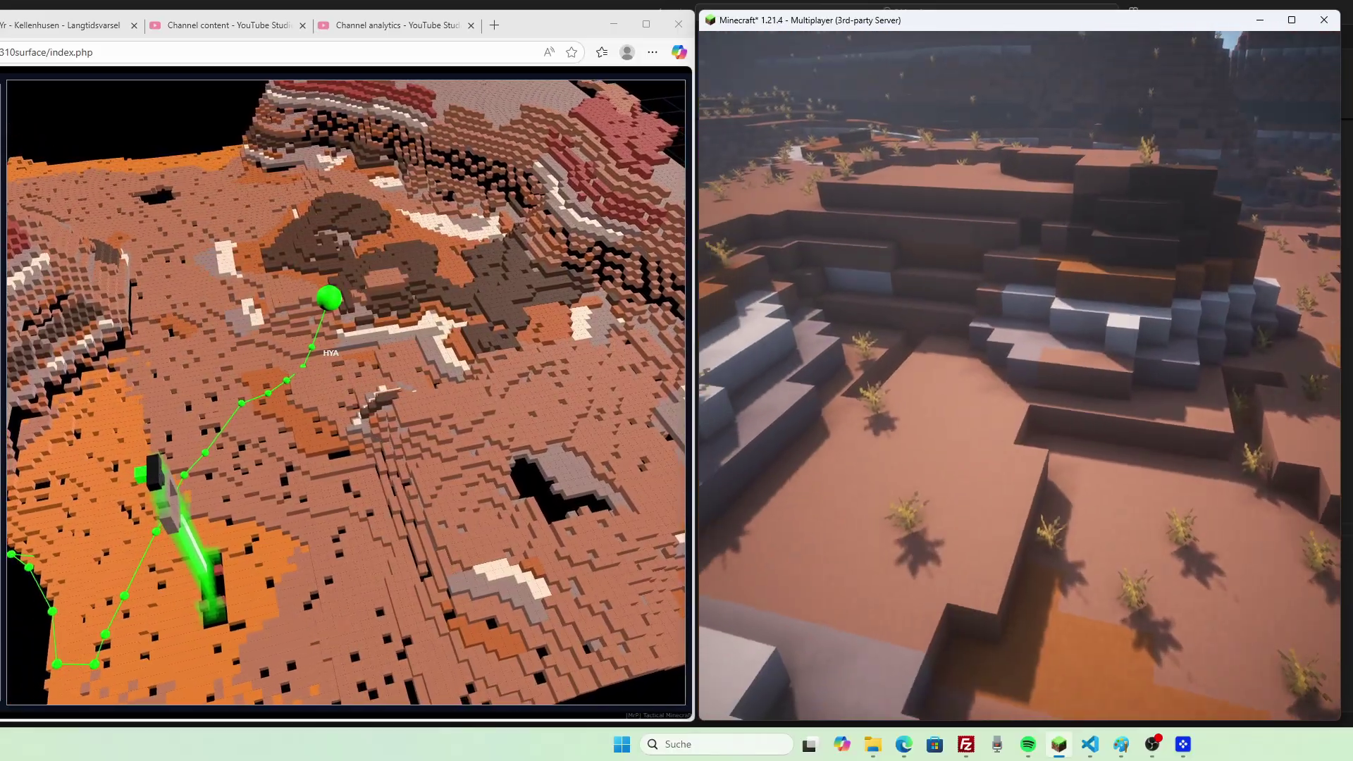
pyautogui.press('e')
pyautogui.moveTo(243, 318)
pyautogui.mouseDown()
pyautogui.moveTo(497, 301)
pyautogui.moveTo(425, 267)
pyautogui.mouseUp()
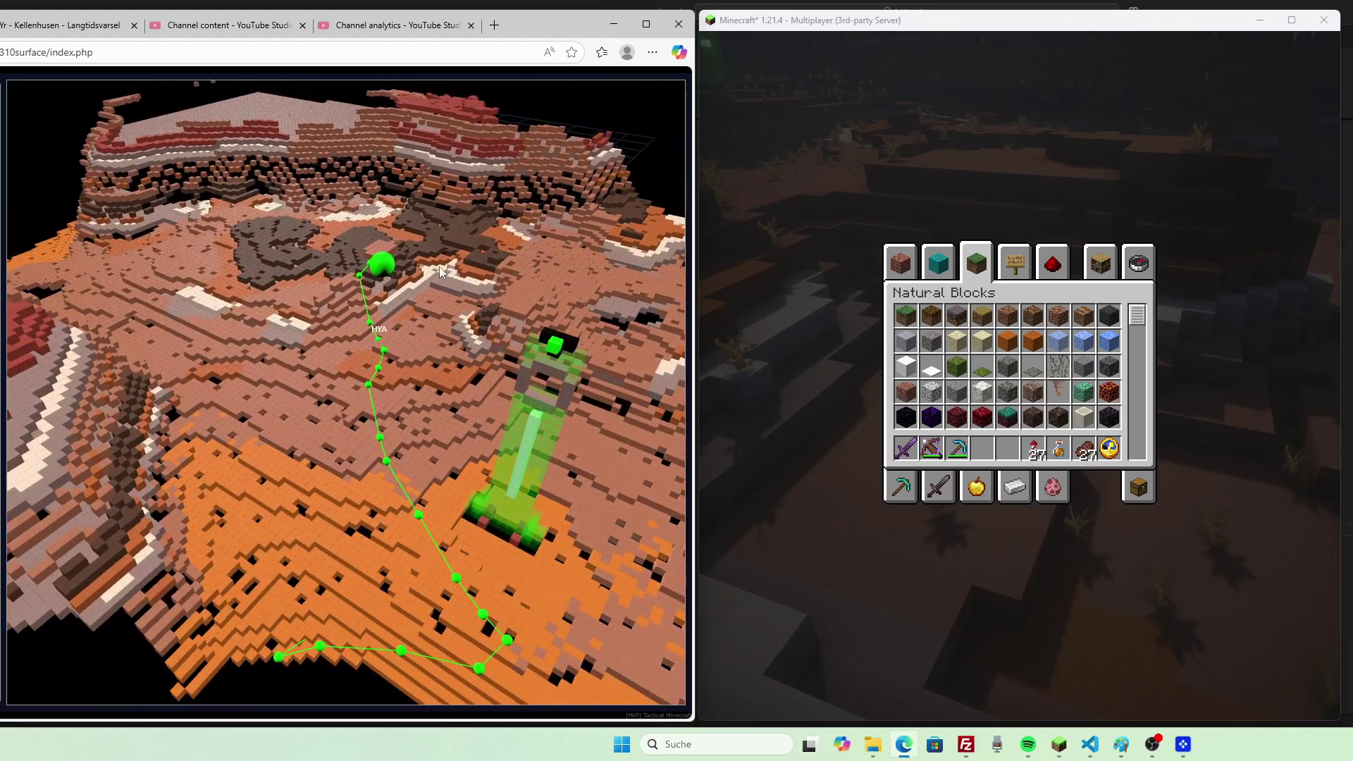
# Switch the creative inventory to item search.
pyautogui.click(1138, 265)
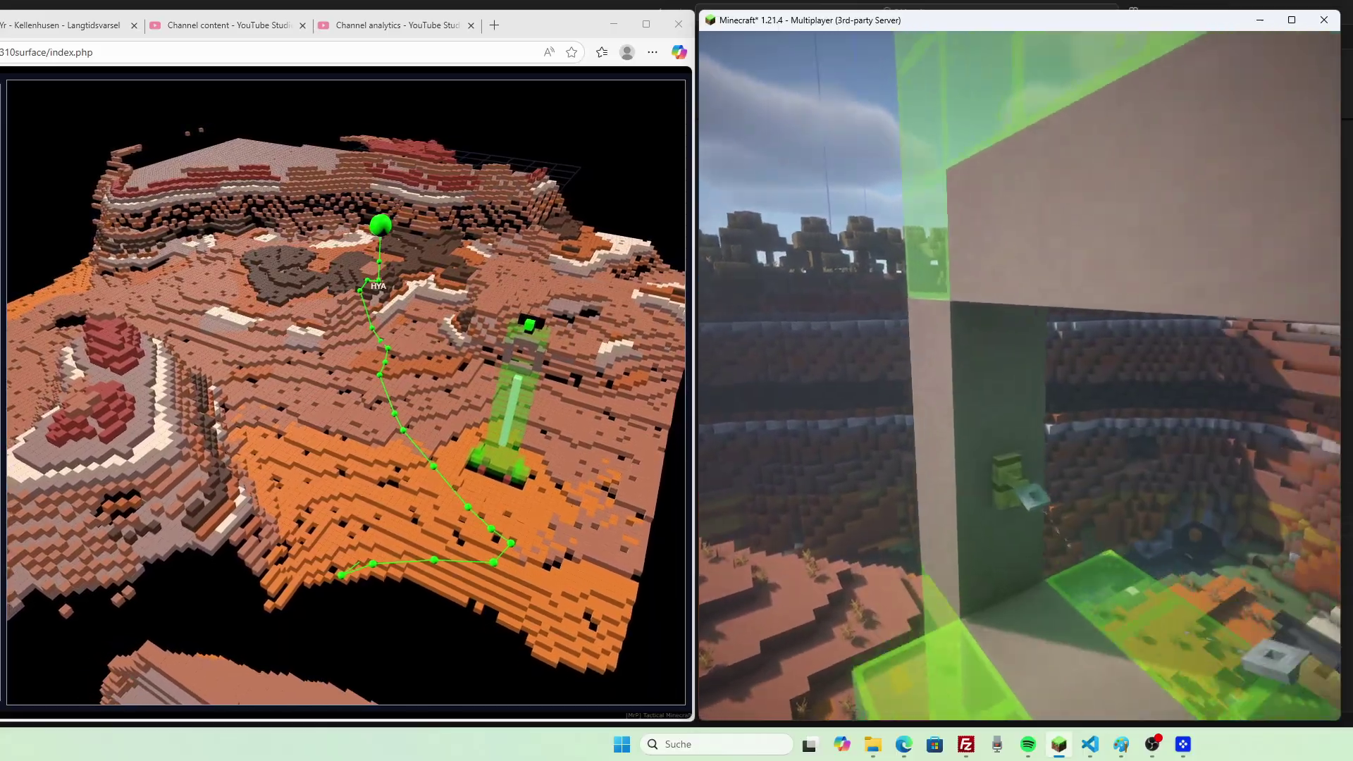
# Walk past the green pillar and up onto the red terracotta mesa overlooking it.
pyautogui.press('w')
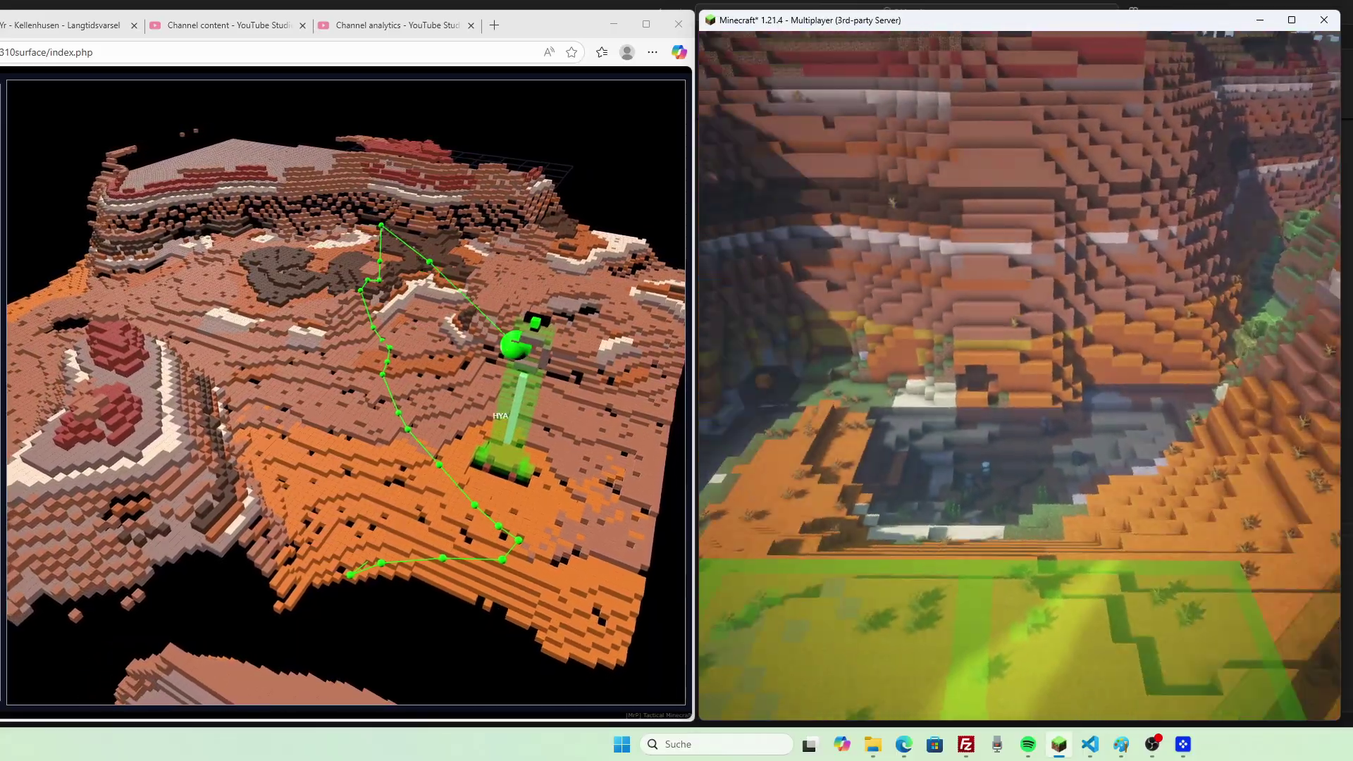
pyautogui.press('w')
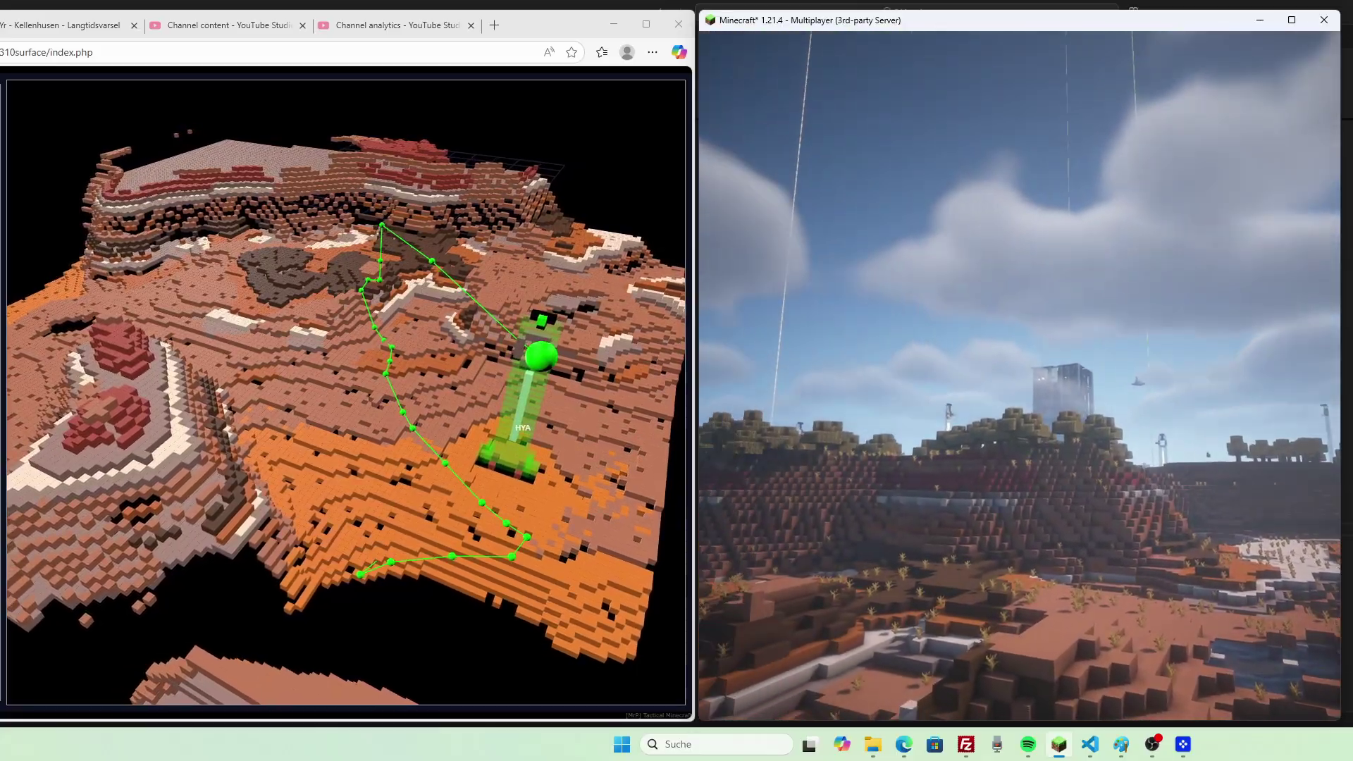
pyautogui.press('w')
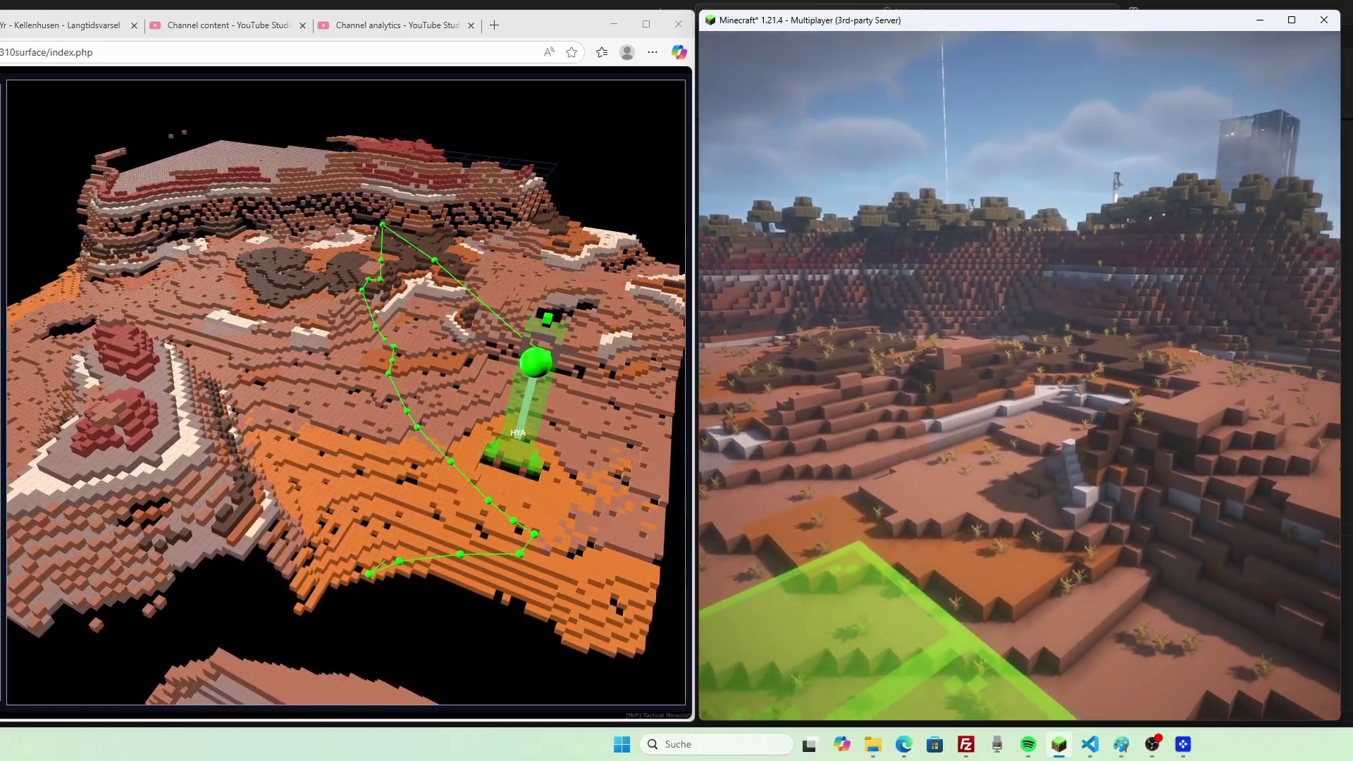
pyautogui.press('w')
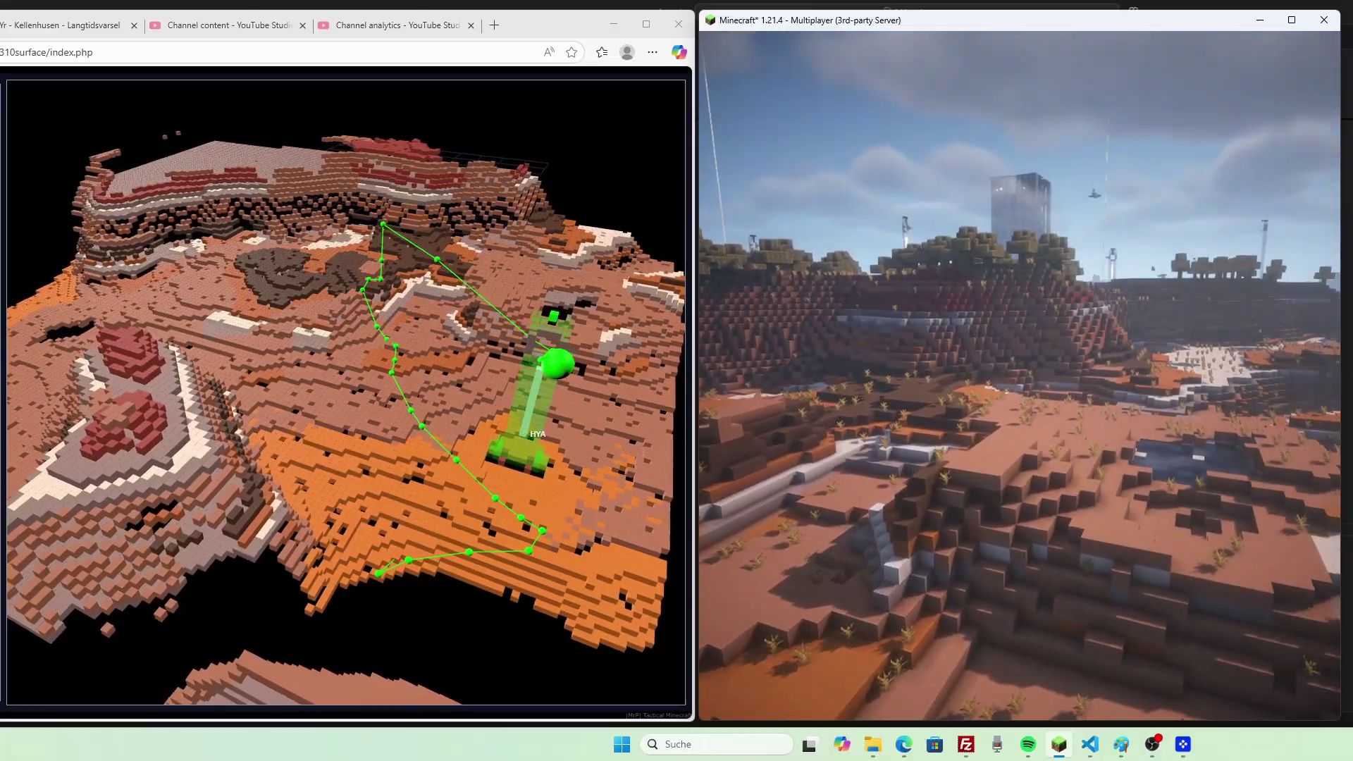
pyautogui.press('w')
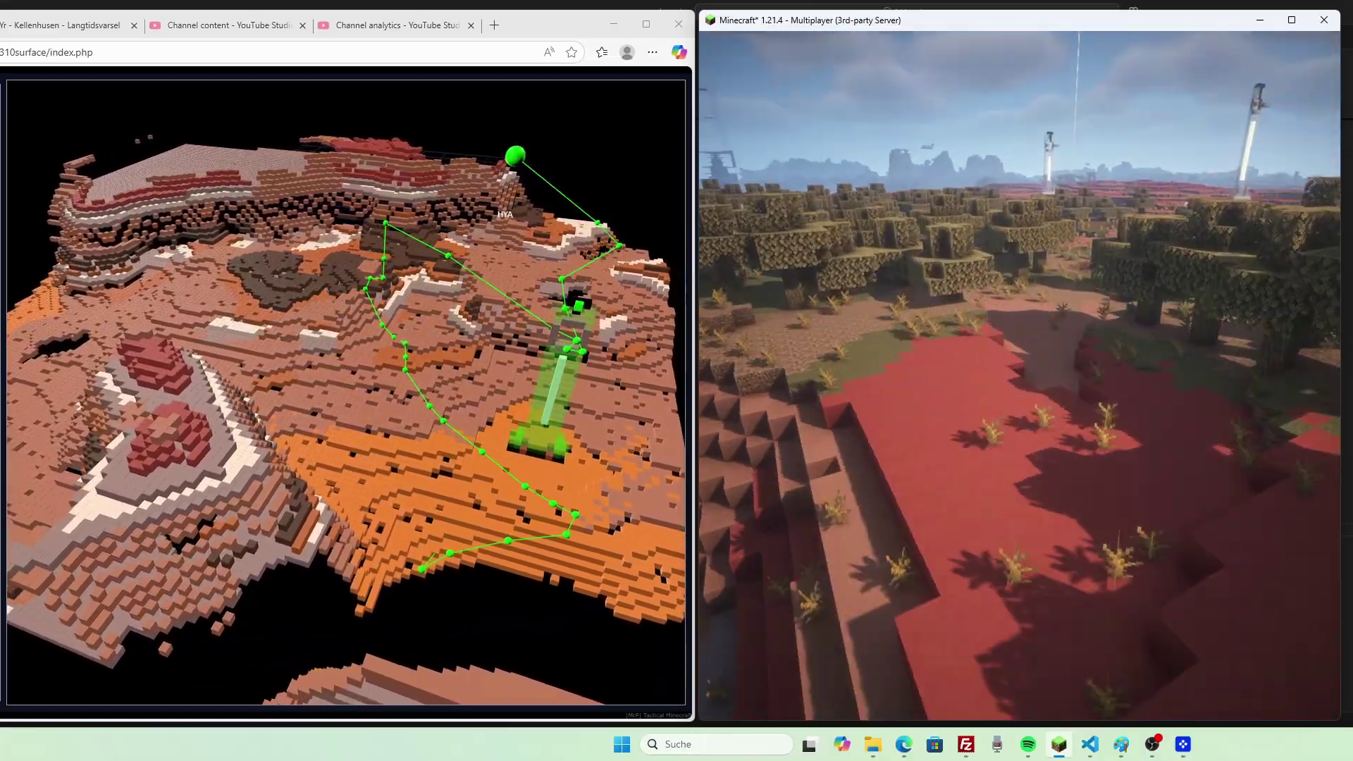